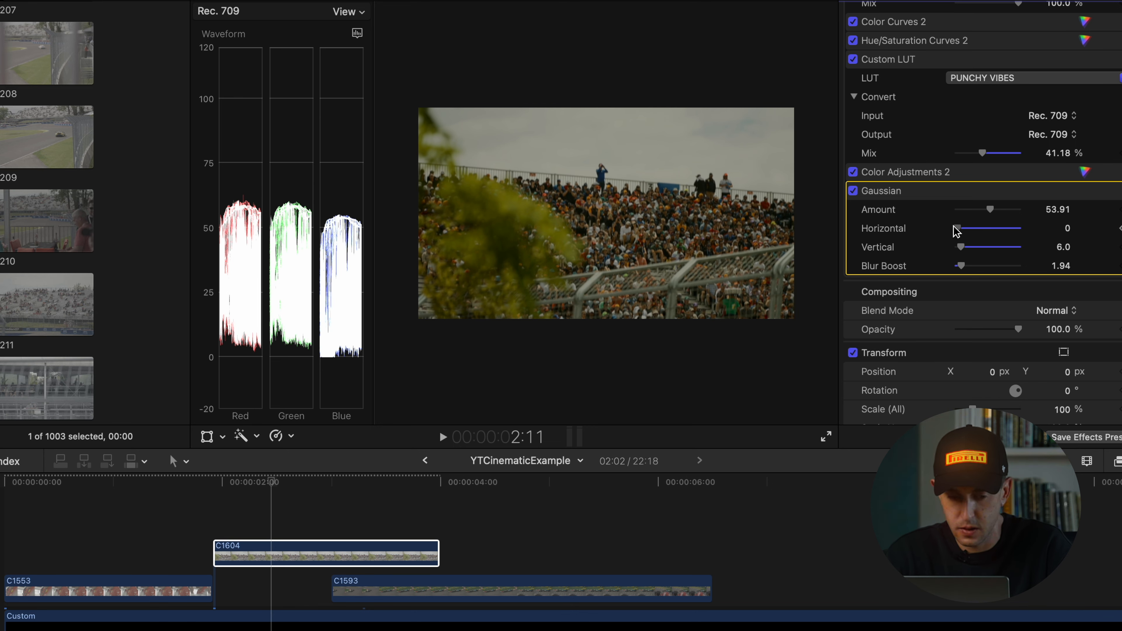
Set the Gaussian blur's Horizontal value to 8 on clip C1593
{"action": "left_click", "coordinate": [506, 588]}
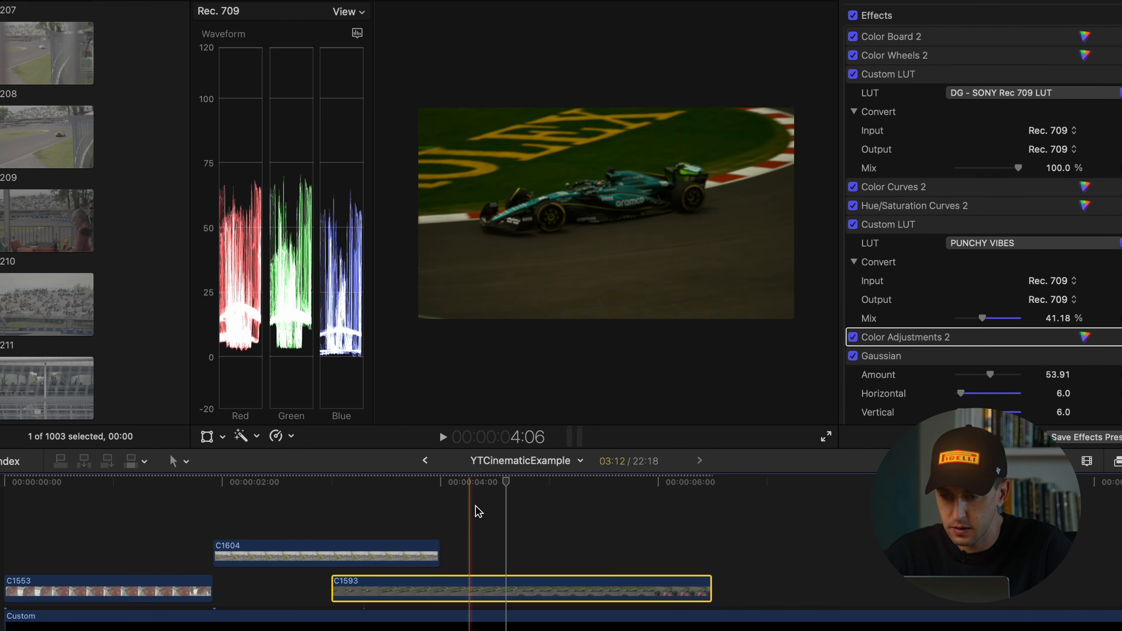
{"action": "left_click", "coordinate": [524, 538]}
{"action": "left_click", "coordinate": [525, 588]}
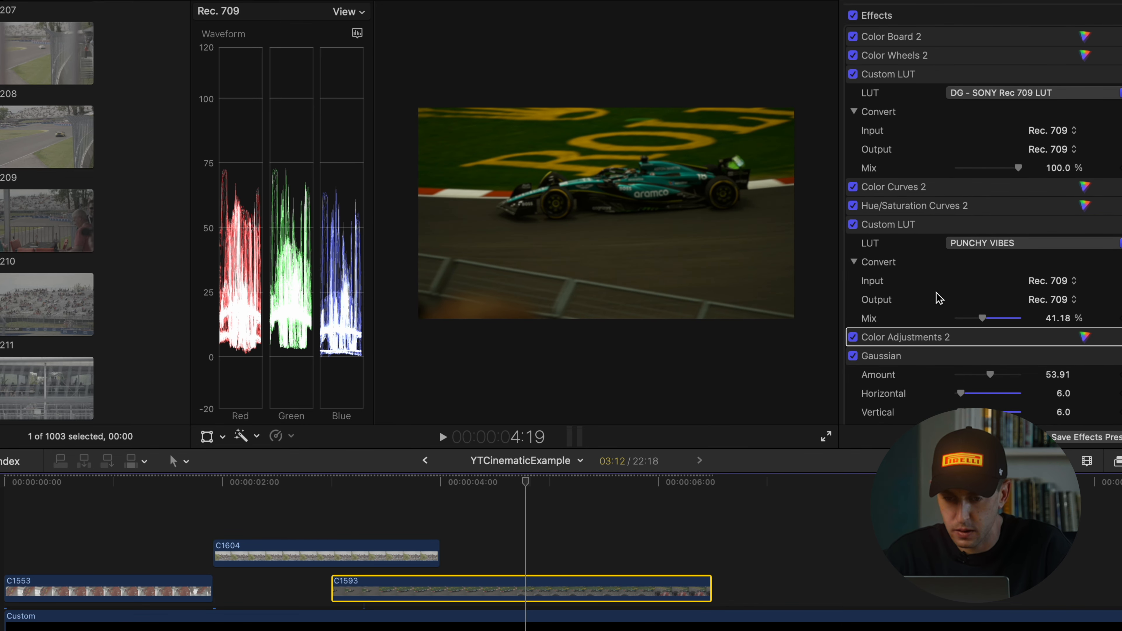
{"action": "scroll", "coordinate": [1036, 249], "scroll_direction": "down", "scroll_amount": 5}
{"action": "left_click", "coordinate": [970, 225]}
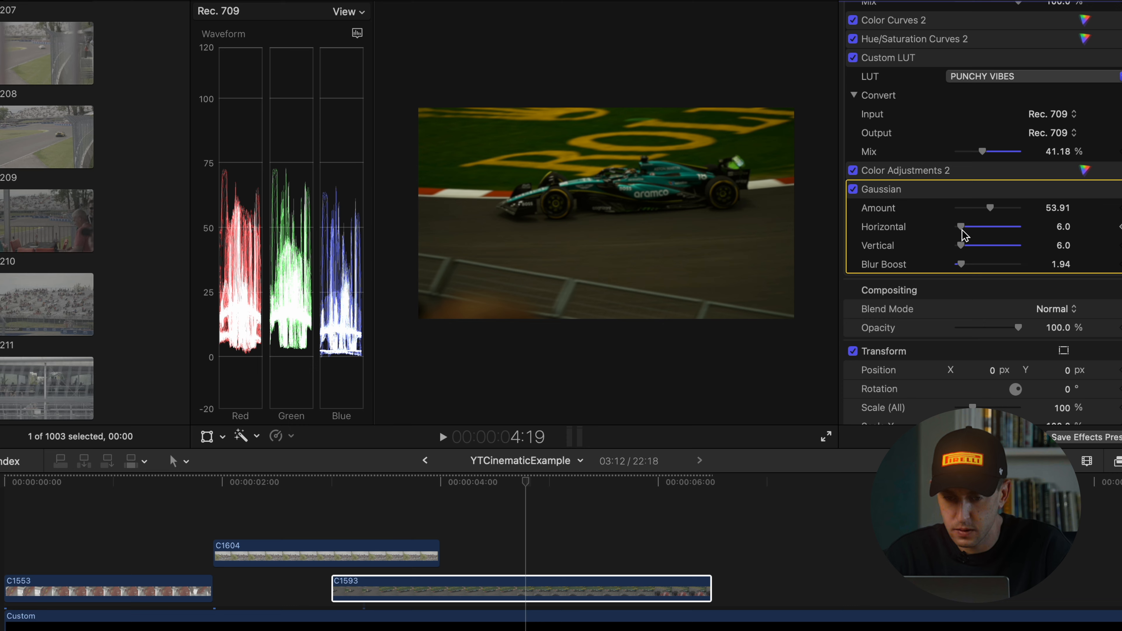
Set the Gaussian blur on clip C1553 to 7 horizontally and 13 vertically
{"action": "left_click", "coordinate": [50, 523]}
{"action": "left_click", "coordinate": [73, 592]}
{"action": "scroll", "coordinate": [952, 318], "scroll_direction": "down", "scroll_amount": 4}
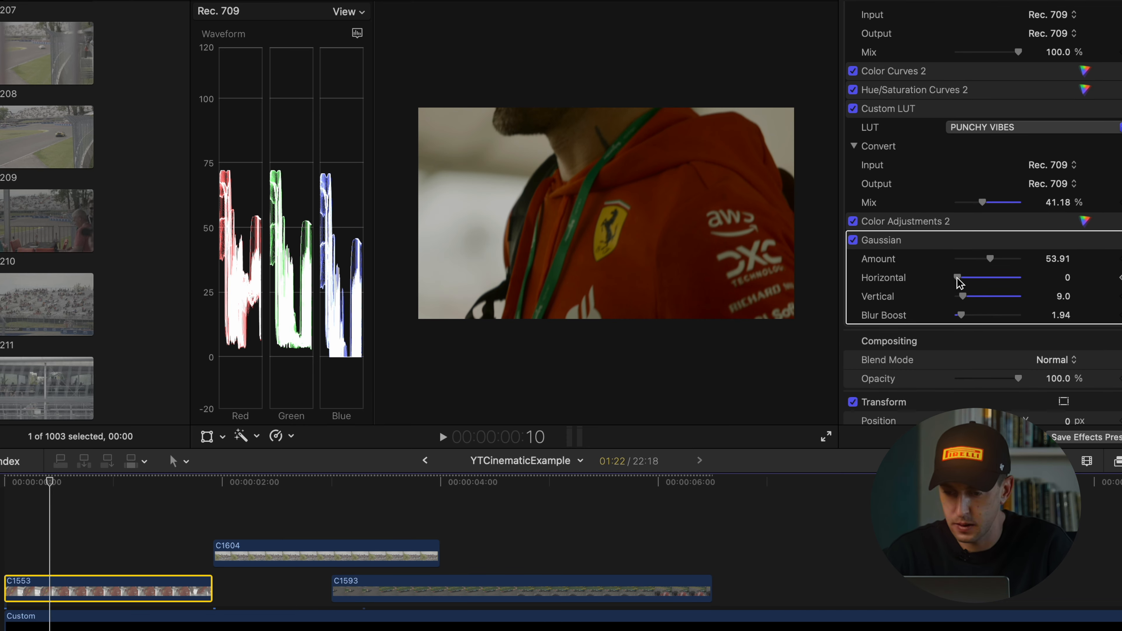
{"action": "left_click_drag", "start_coordinate": [961, 278], "coordinate": [964, 278]}
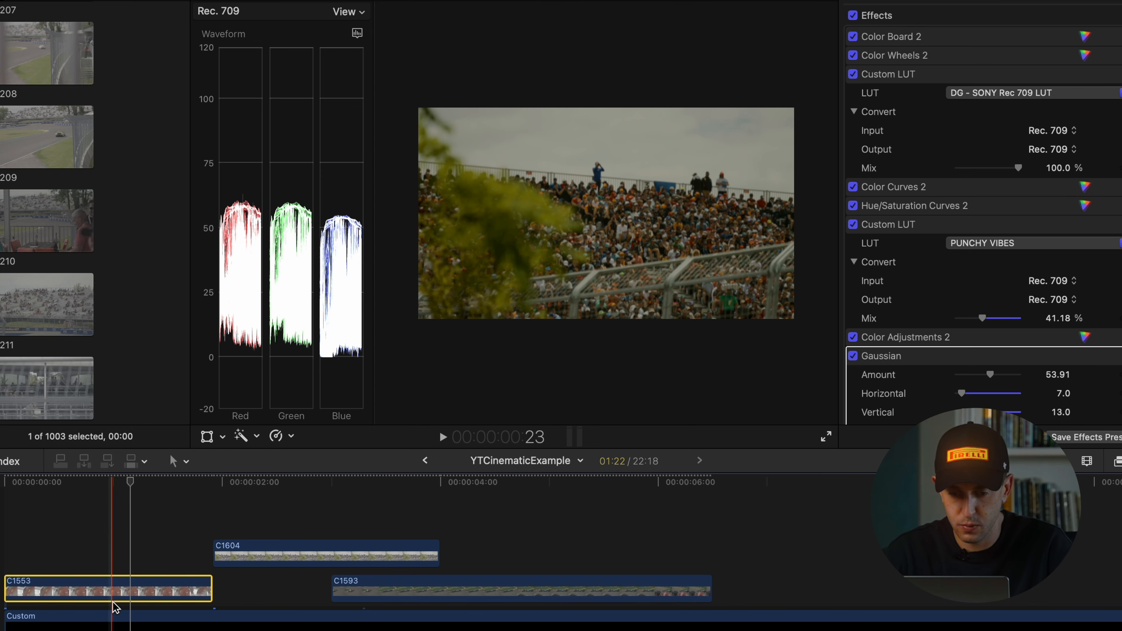
Compare clip C1553 with and without its Glow effect, and raise the Glow amount to 74.66
{"action": "scroll", "coordinate": [952, 251], "scroll_direction": "down", "scroll_amount": 5}
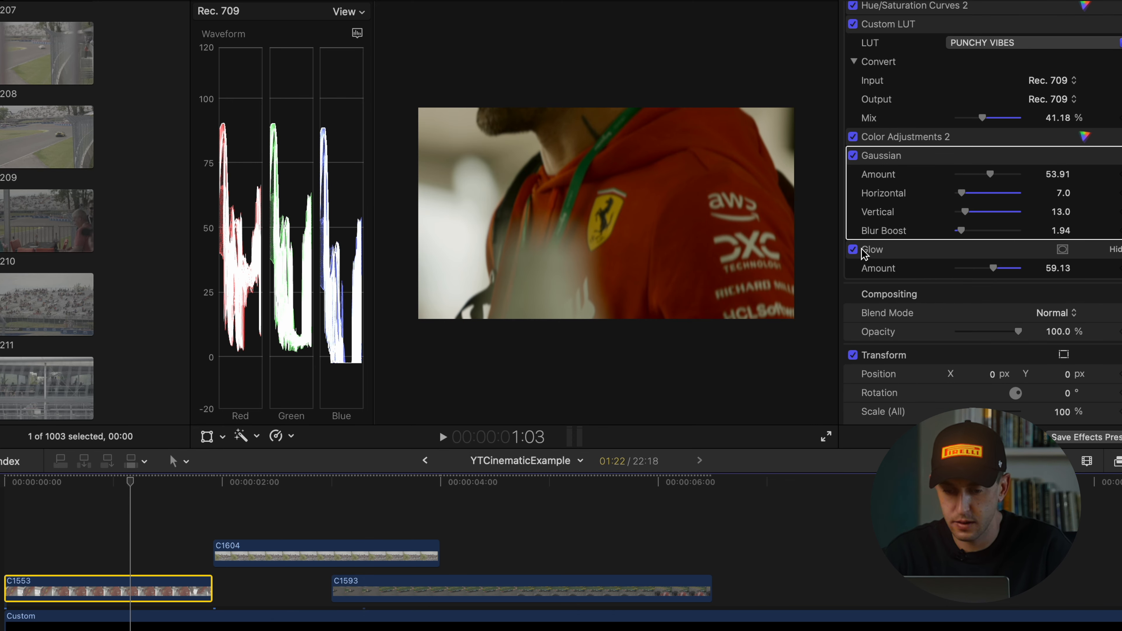
{"action": "left_click", "coordinate": [852, 250]}
{"action": "left_click", "coordinate": [853, 250]}
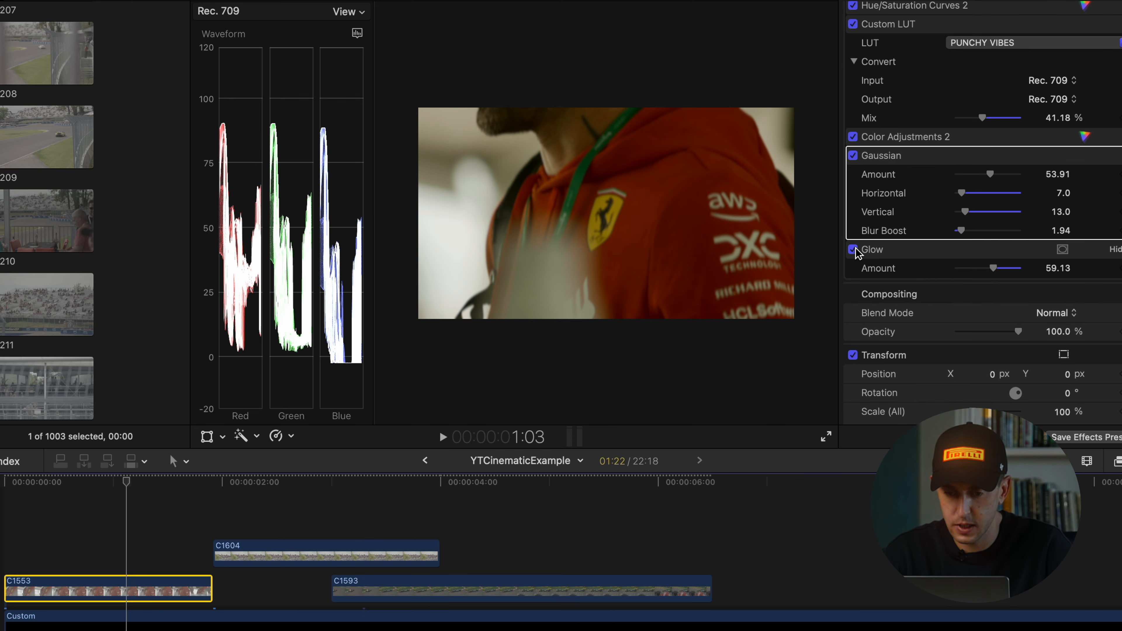
{"action": "left_click", "coordinate": [855, 250]}
{"action": "left_click", "coordinate": [854, 250]}
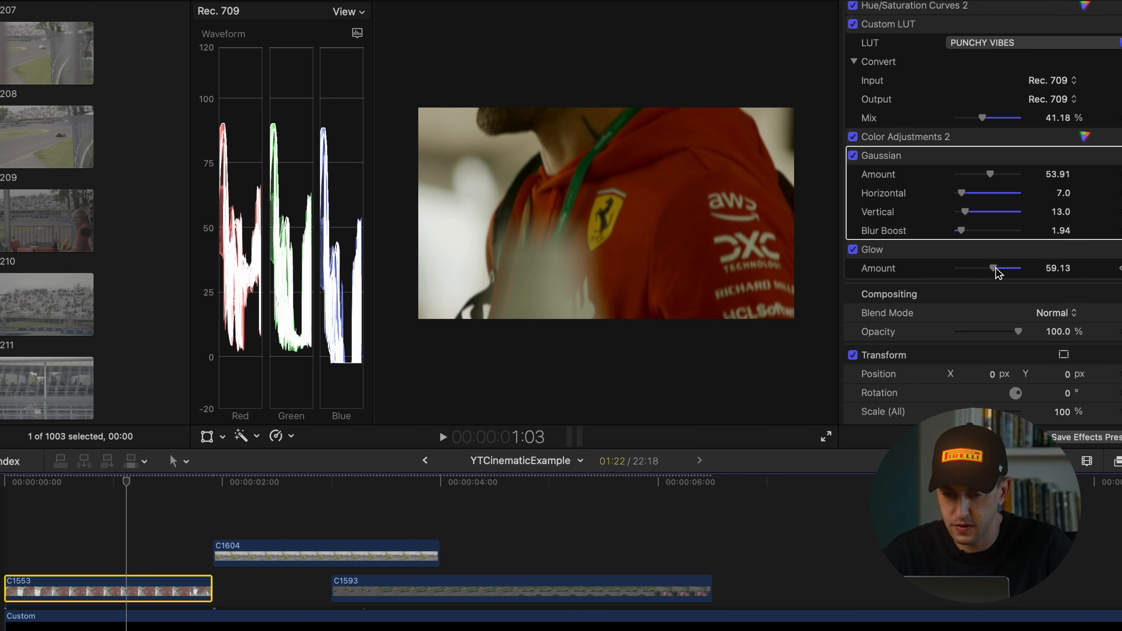
{"action": "mouse_move", "coordinate": [993, 270]}
{"action": "left_mouse_down"}
{"action": "mouse_move", "coordinate": [1024, 270]}
{"action": "mouse_move", "coordinate": [1005, 267]}
{"action": "left_mouse_up"}
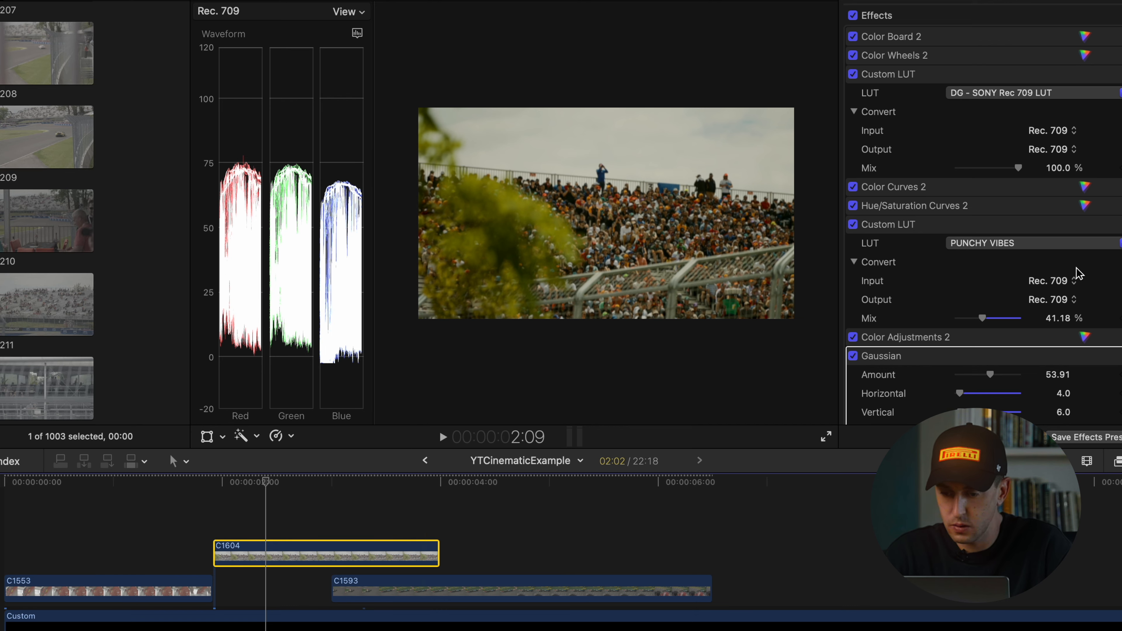
Raise the Glow amount on clips C1604 and C1593, using 86.61 on C1604
{"action": "scroll", "coordinate": [1076, 273], "scroll_direction": "down", "scroll_amount": 5}
{"action": "left_click", "coordinate": [993, 287]}
{"action": "left_click_drag", "start_coordinate": [993, 288], "coordinate": [1009, 289]}
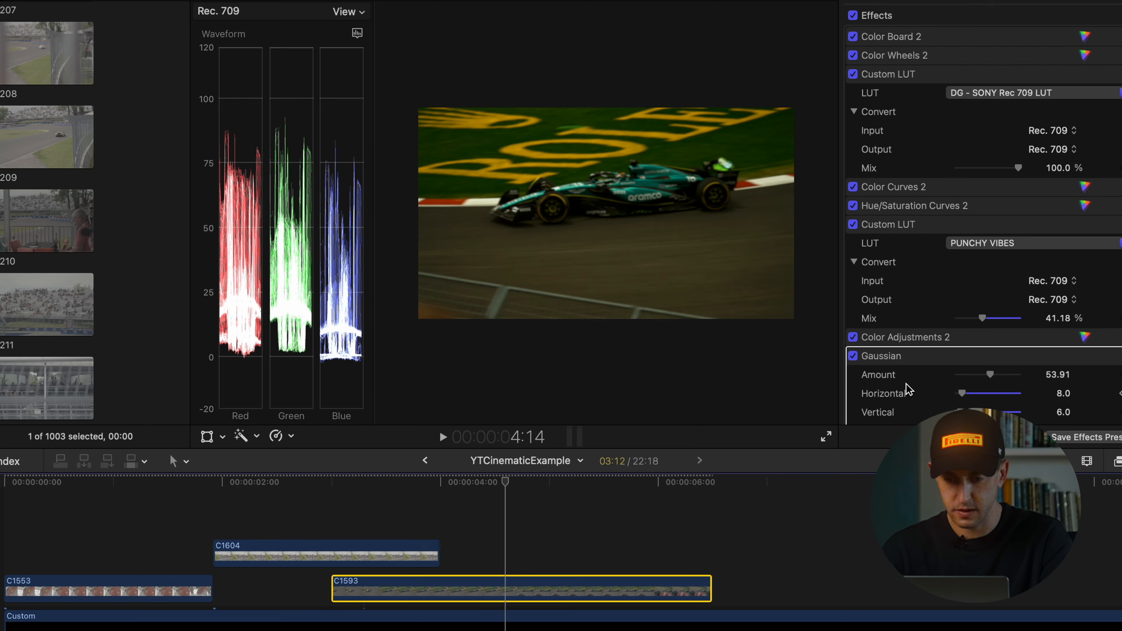
{"action": "scroll", "coordinate": [1005, 312], "scroll_direction": "down", "scroll_amount": 4}
{"action": "left_click", "coordinate": [996, 292]}
{"action": "mouse_move", "coordinate": [993, 305]}
{"action": "left_mouse_down"}
{"action": "mouse_move", "coordinate": [1030, 302]}
{"action": "mouse_move", "coordinate": [982, 304]}
{"action": "mouse_move", "coordinate": [1027, 304]}
{"action": "mouse_move", "coordinate": [981, 304]}
{"action": "mouse_move", "coordinate": [1012, 305]}
{"action": "left_mouse_up"}
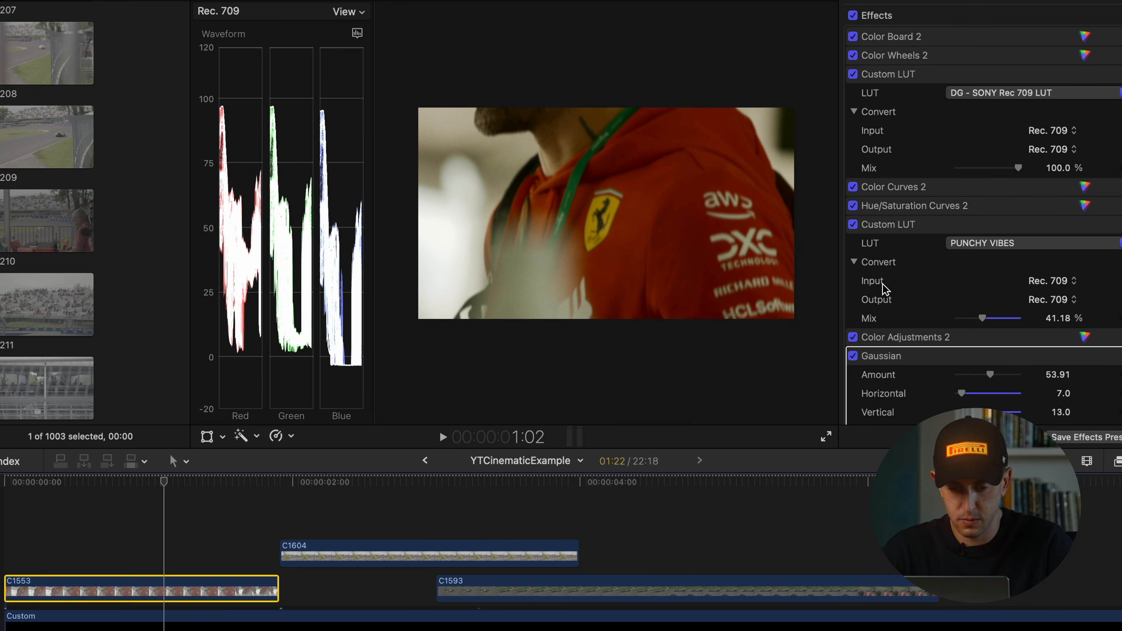
Compare the iMovie Grain and Realistic Grain styles of the Film Grain effect on clip C1553, ending on Realistic Grain
{"action": "scroll", "coordinate": [1003, 230], "scroll_direction": "down", "scroll_amount": 10}
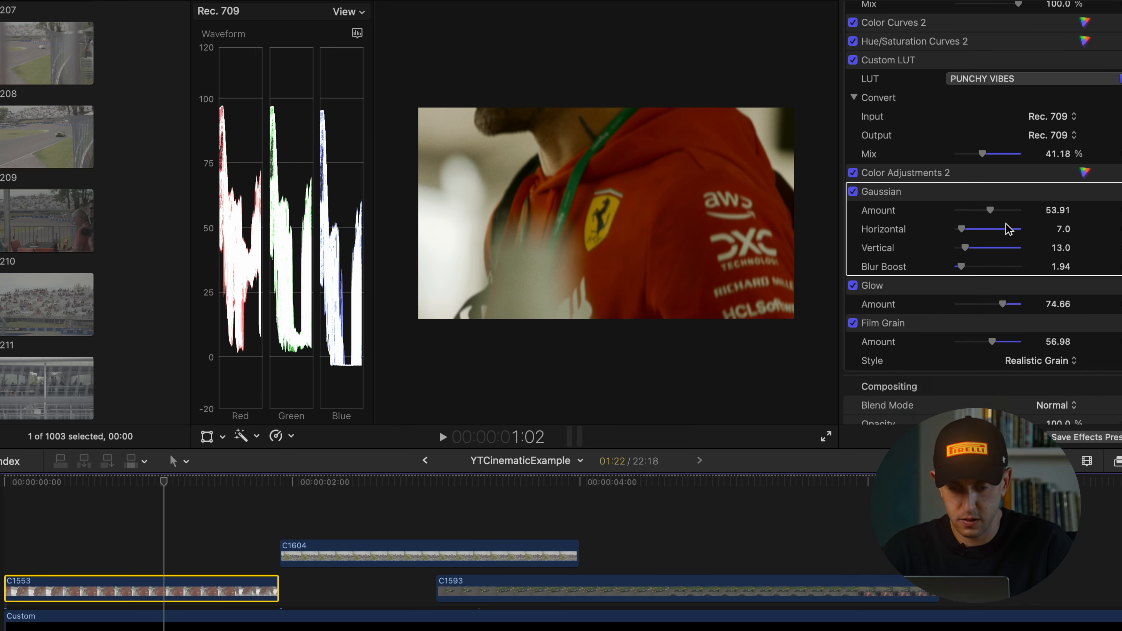
{"action": "scroll", "coordinate": [1007, 229], "scroll_direction": "down", "scroll_amount": 2}
{"action": "left_click", "coordinate": [1002, 204]}
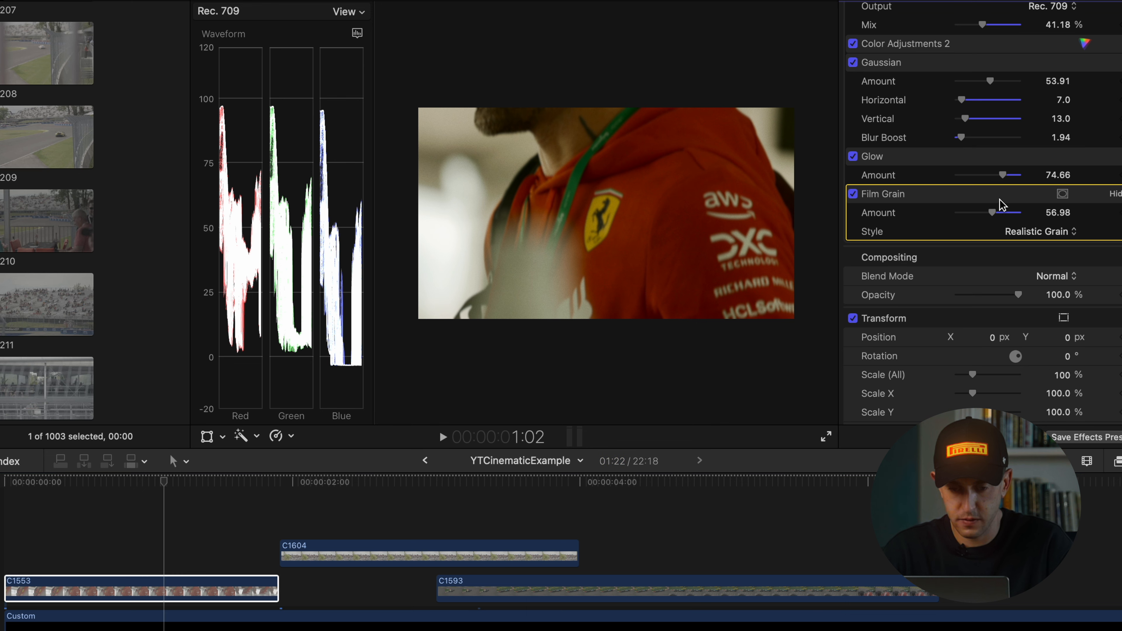
{"action": "left_click", "coordinate": [1036, 232]}
{"action": "left_click", "coordinate": [1042, 218]}
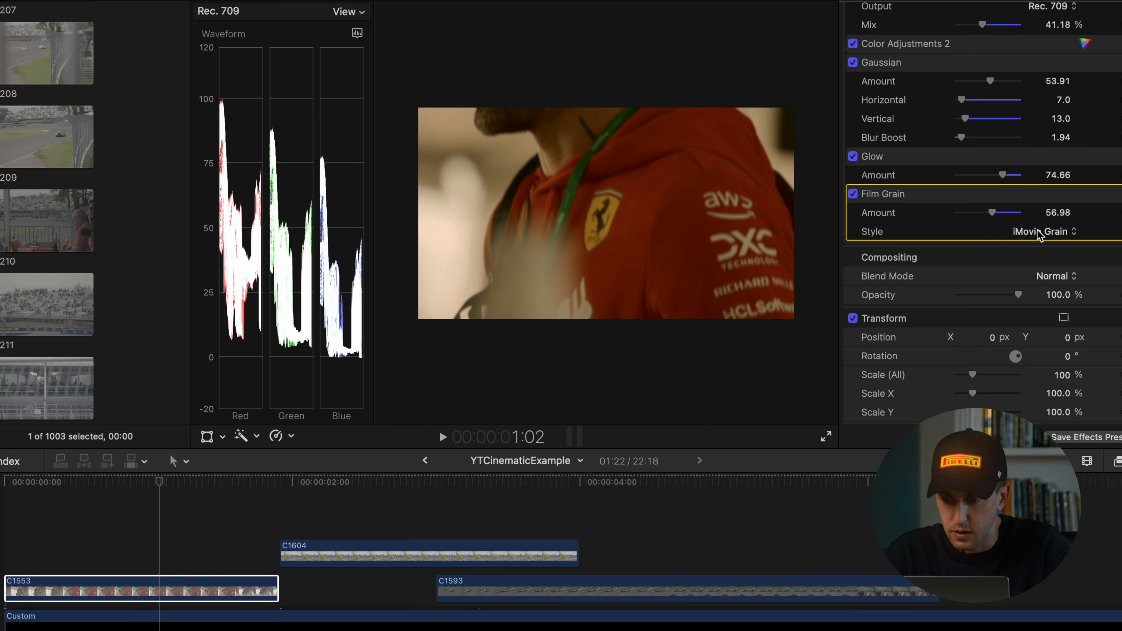
{"action": "left_click", "coordinate": [1038, 232]}
{"action": "left_click", "coordinate": [1042, 251]}
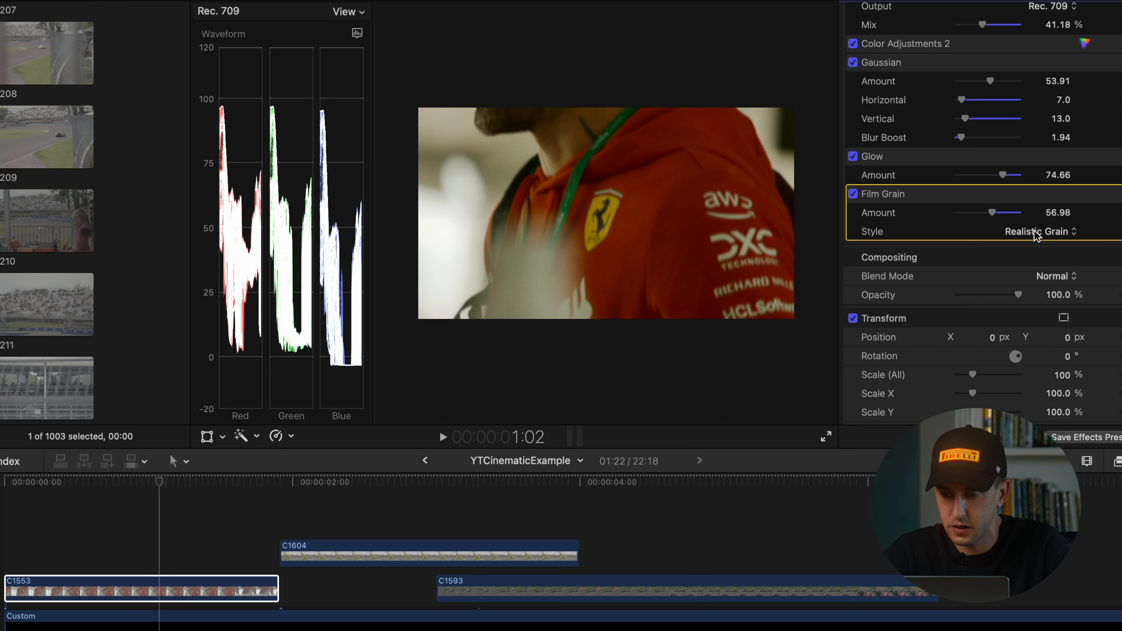
{"action": "left_click", "coordinate": [1035, 233]}
{"action": "left_click", "coordinate": [1033, 215]}
{"action": "left_click", "coordinate": [1031, 234]}
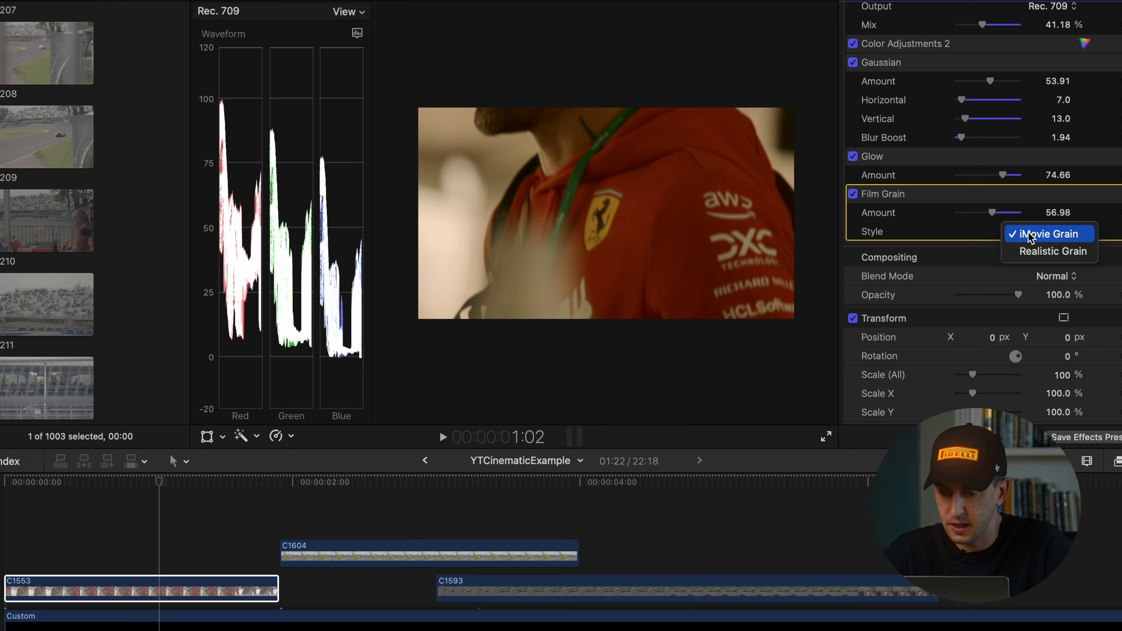
{"action": "left_click", "coordinate": [1030, 254]}
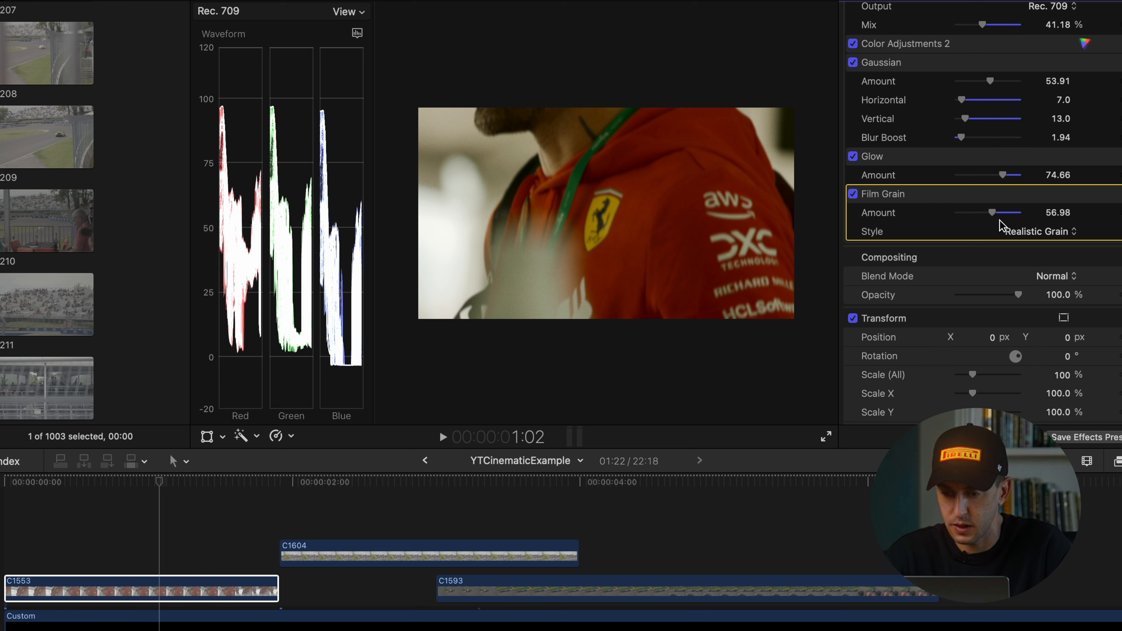
Adjust the Film Grain amount on clips C1553, C1604 and C1593, using 68.69 on C1604
{"action": "left_click_drag", "start_coordinate": [990, 212], "coordinate": [1011, 217]}
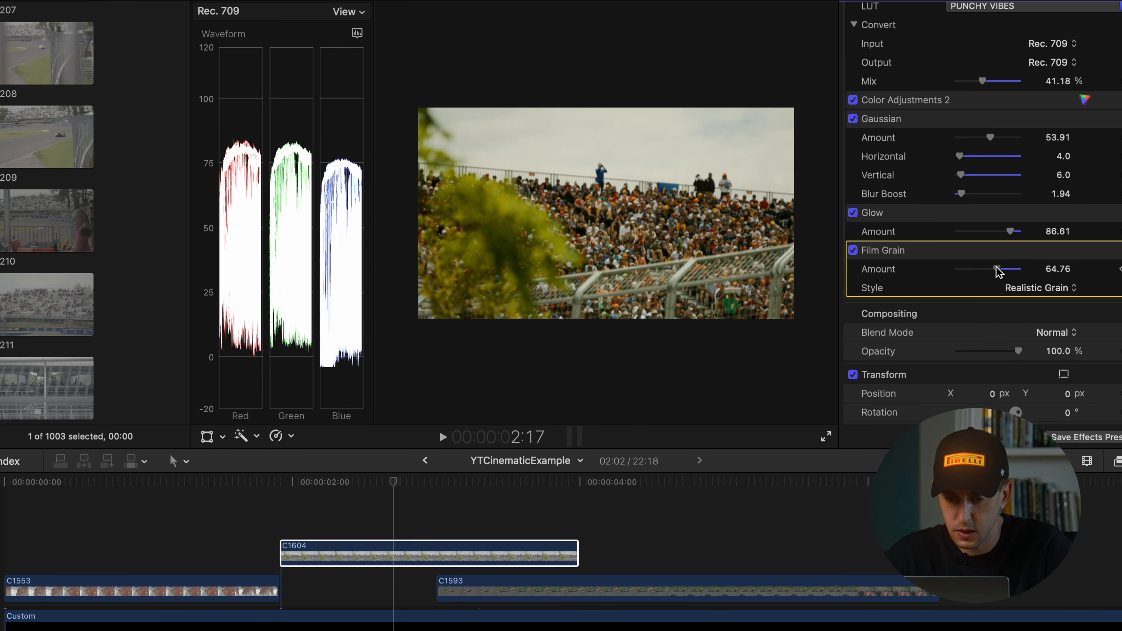
{"action": "left_click_drag", "start_coordinate": [997, 270], "coordinate": [992, 274]}
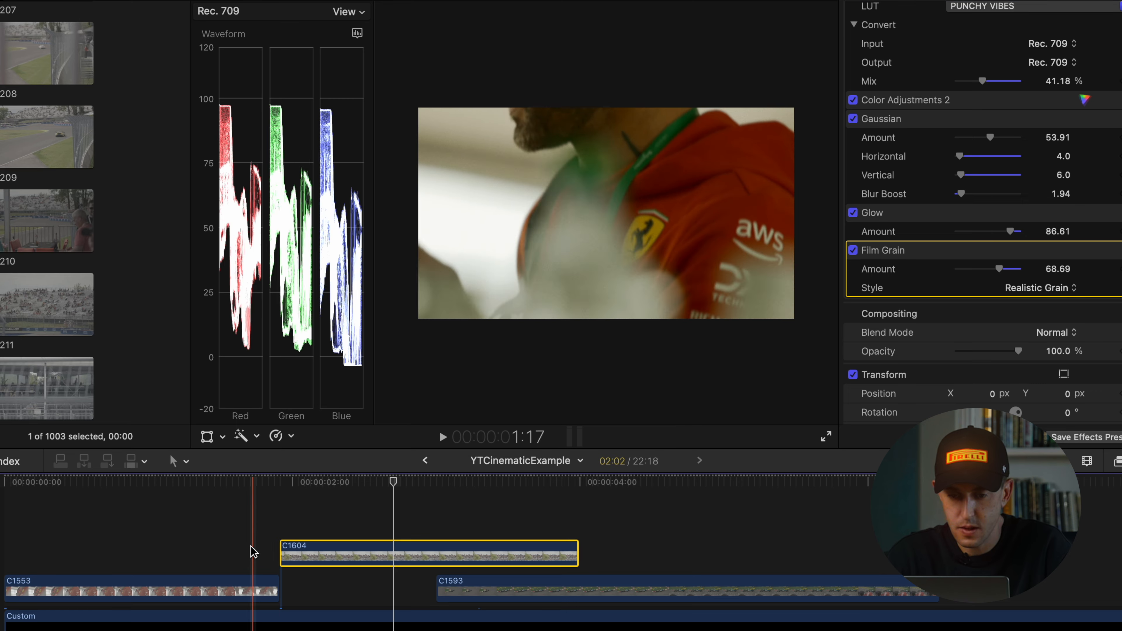
{"action": "left_click", "coordinate": [645, 588]}
{"action": "mouse_move", "coordinate": [1000, 331]}
{"action": "left_mouse_down"}
{"action": "mouse_move", "coordinate": [1033, 333]}
{"action": "mouse_move", "coordinate": [999, 329]}
{"action": "mouse_move", "coordinate": [1012, 331]}
{"action": "left_mouse_up"}
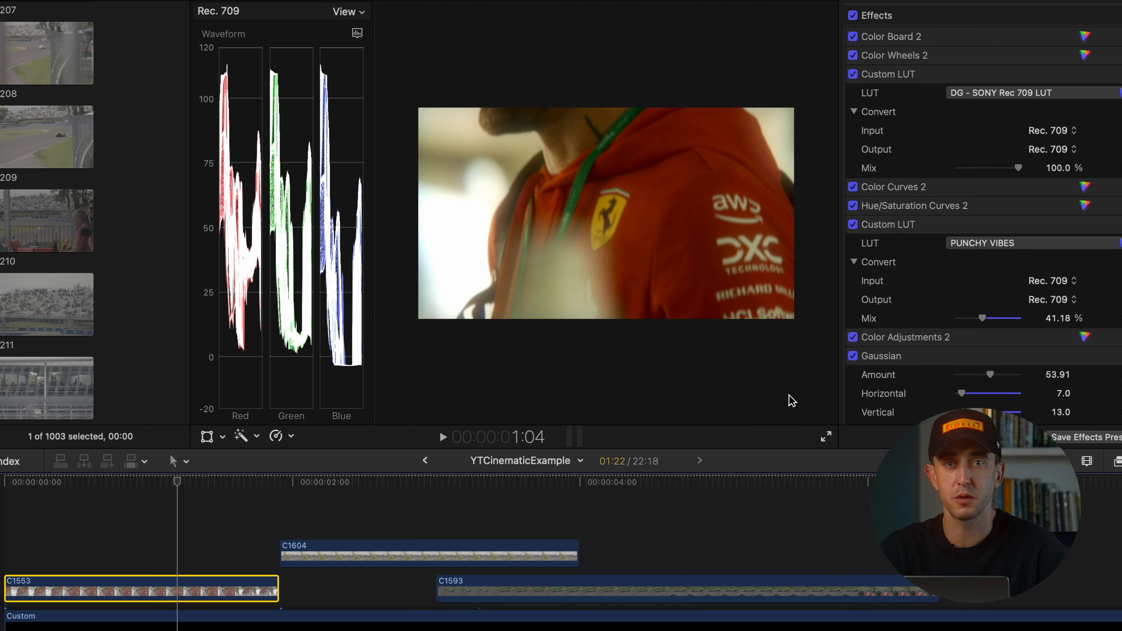
{"action": "scroll", "coordinate": [993, 305], "scroll_direction": "down", "scroll_amount": 10}
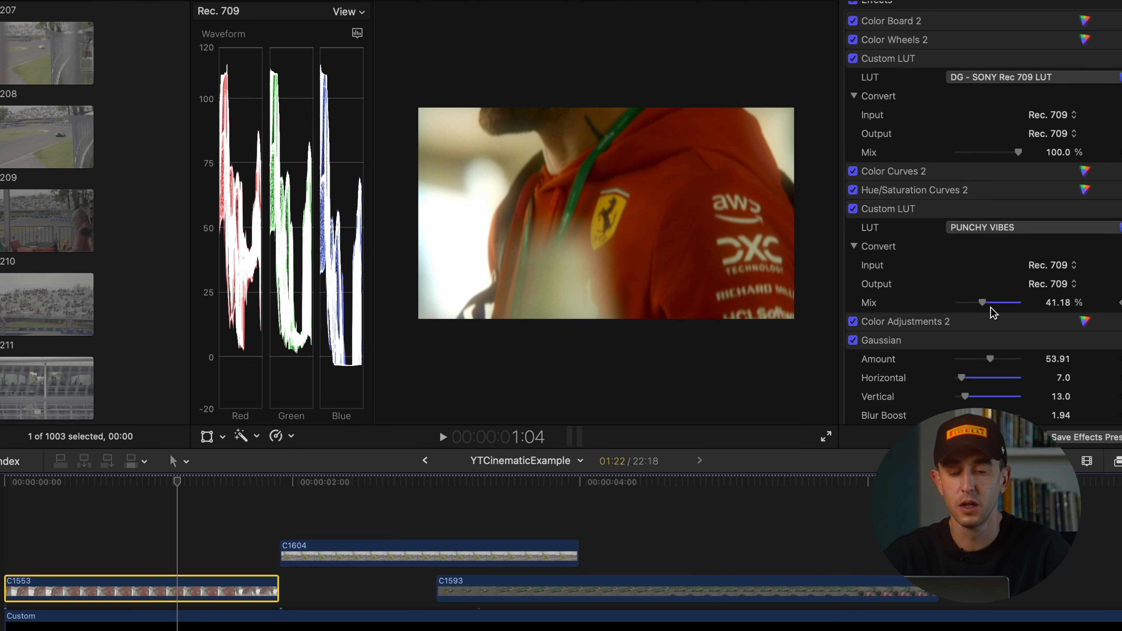
{"action": "left_click", "coordinate": [945, 79]}
{"action": "left_click", "coordinate": [956, 171]}
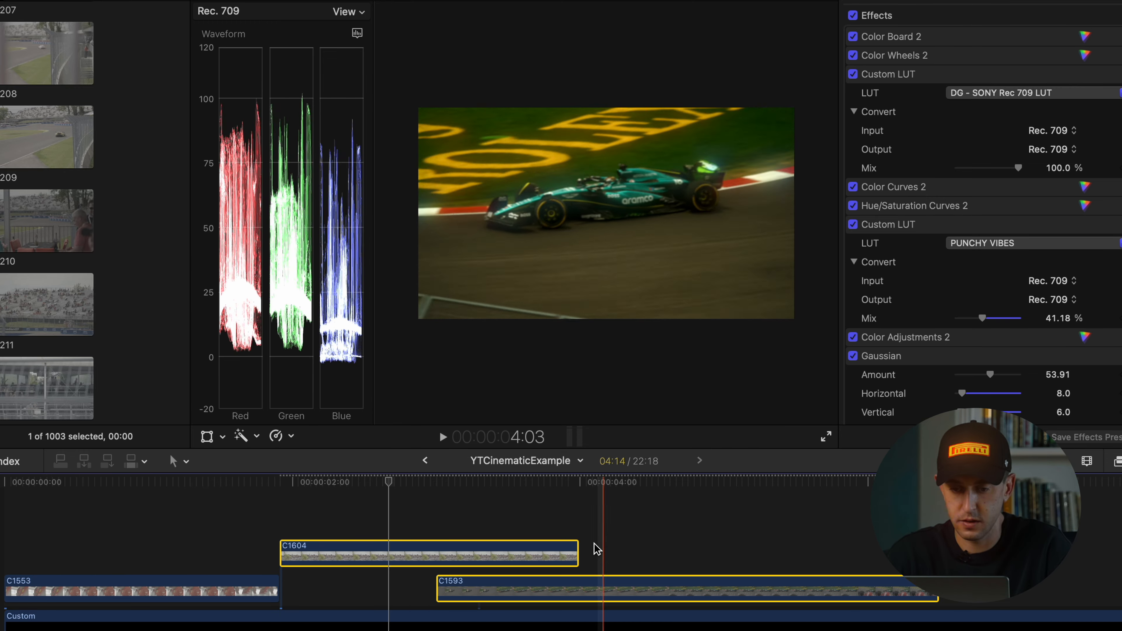
Paste the adjustment layer with the Aged Film and Shape Mask effects above the clips, starting at the beginning of the timeline
{"action": "left_click", "coordinate": [720, 540]}
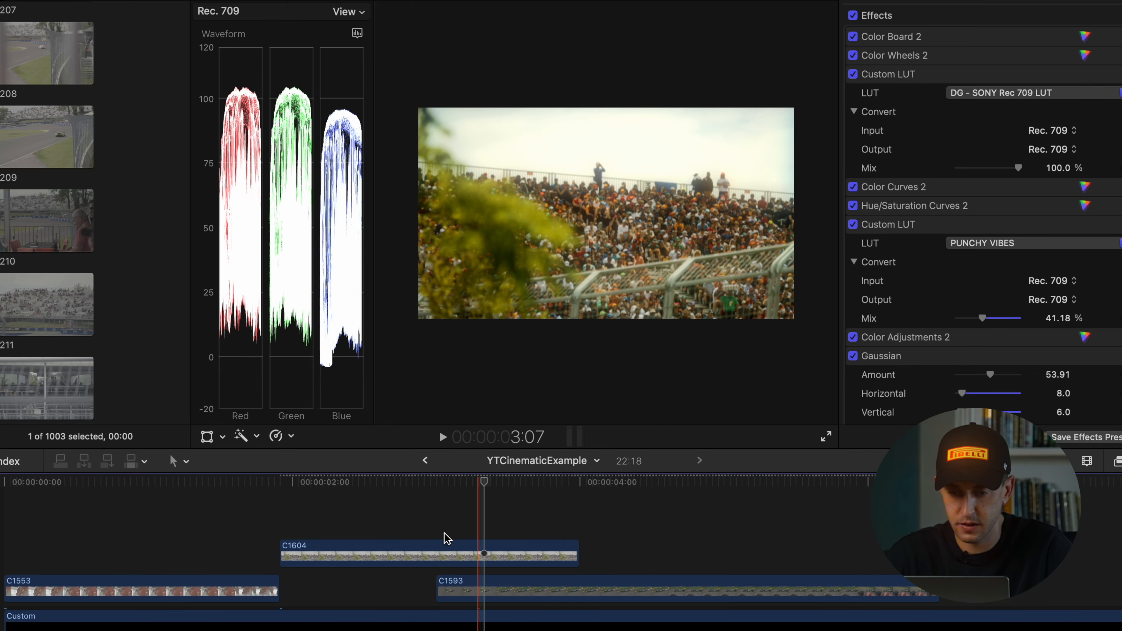
{"action": "left_click", "coordinate": [702, 524]}
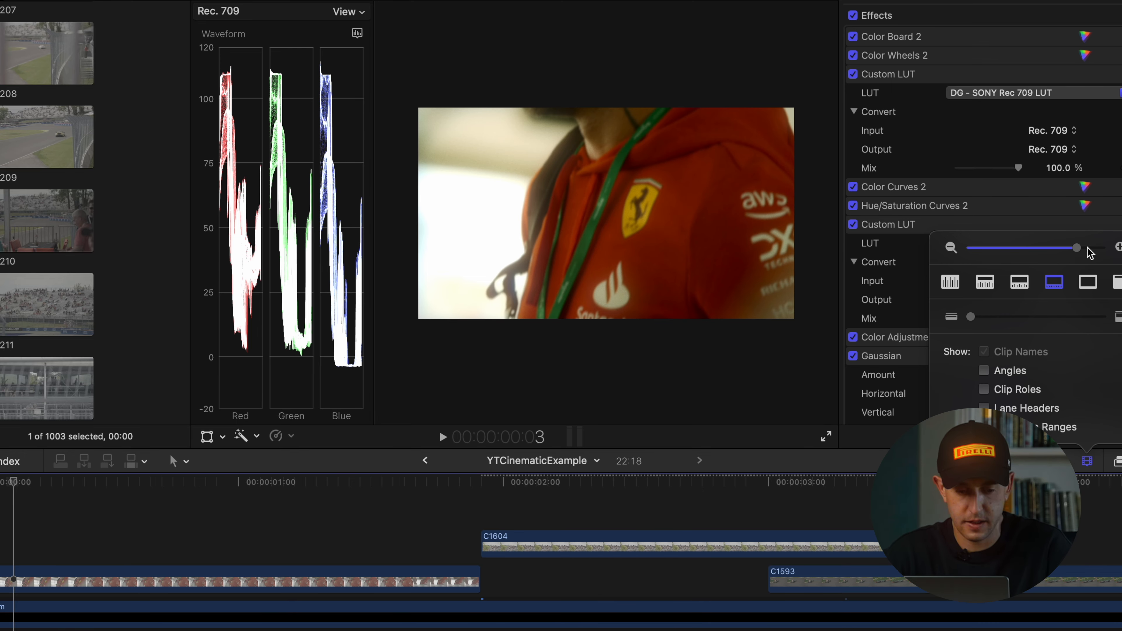
{"action": "left_click_drag", "start_coordinate": [1078, 248], "coordinate": [1068, 247]}
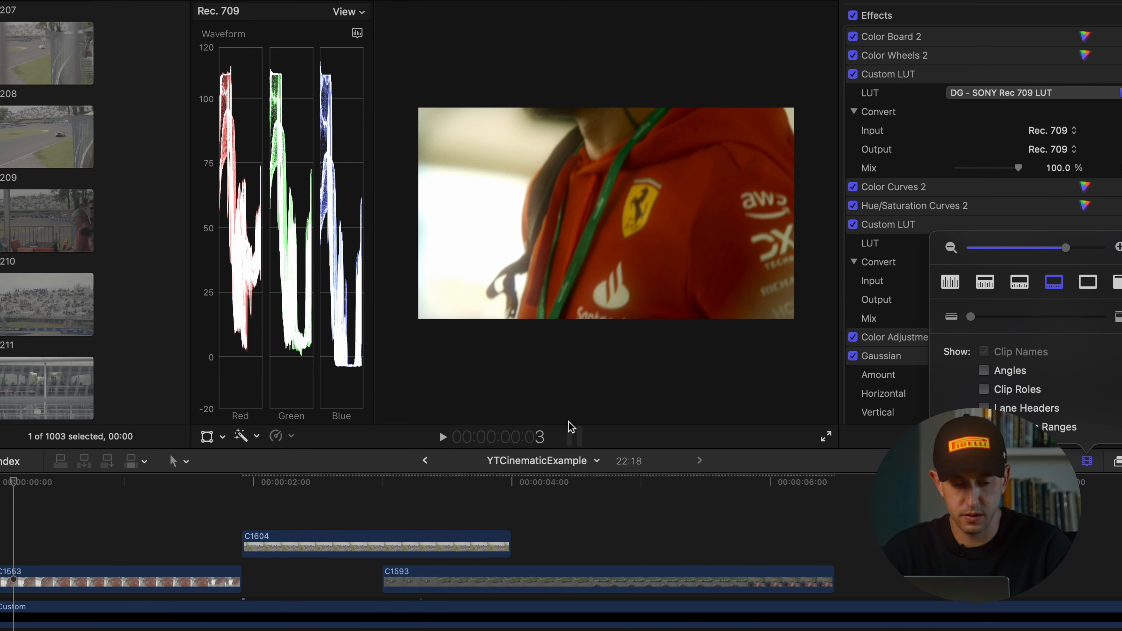
{"action": "left_click", "coordinate": [56, 536]}
{"action": "left_click", "coordinate": [2, 489]}
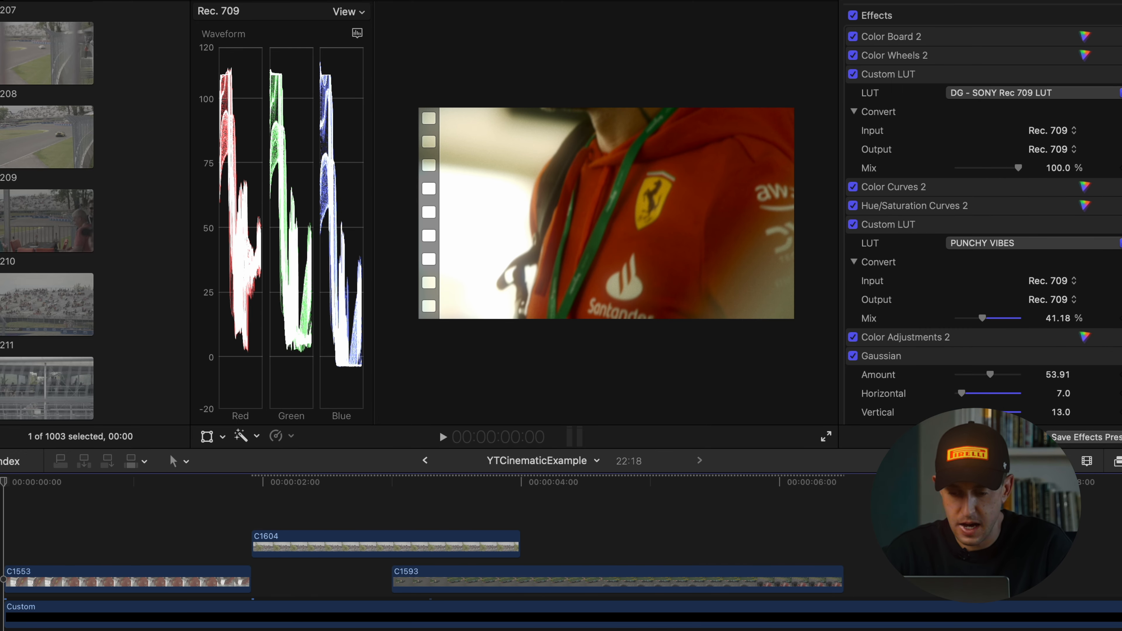
{"action": "key", "text": "super+v"}
Play back the opening clips to preview the adjustment layer's aged film look
{"action": "left_click", "coordinate": [188, 494]}
{"action": "key", "text": "space"}
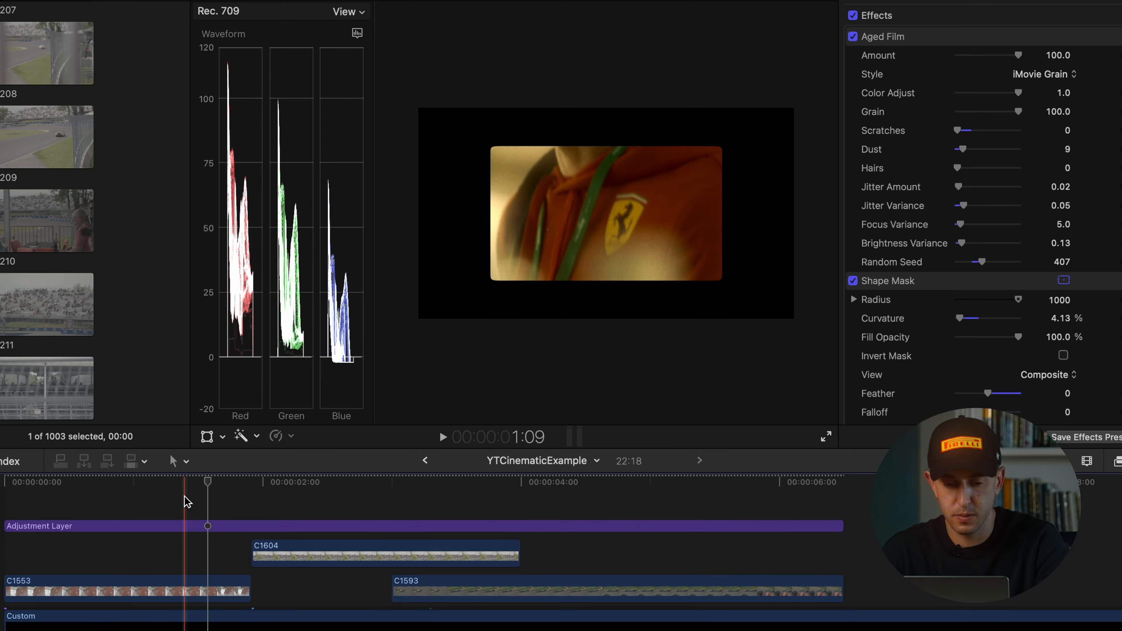
{"action": "left_click", "coordinate": [126, 506]}
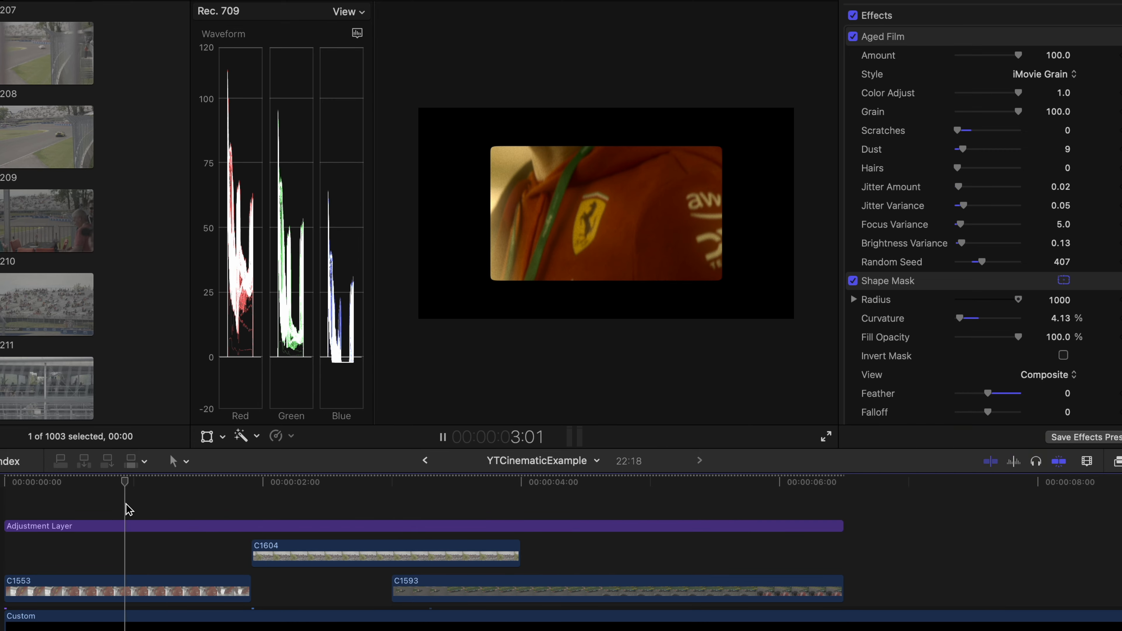
{"action": "key", "text": "space"}
Select the adjustment layer and examine the settings of its Shape Mask and Aged Film effects
{"action": "left_click", "coordinate": [105, 529]}
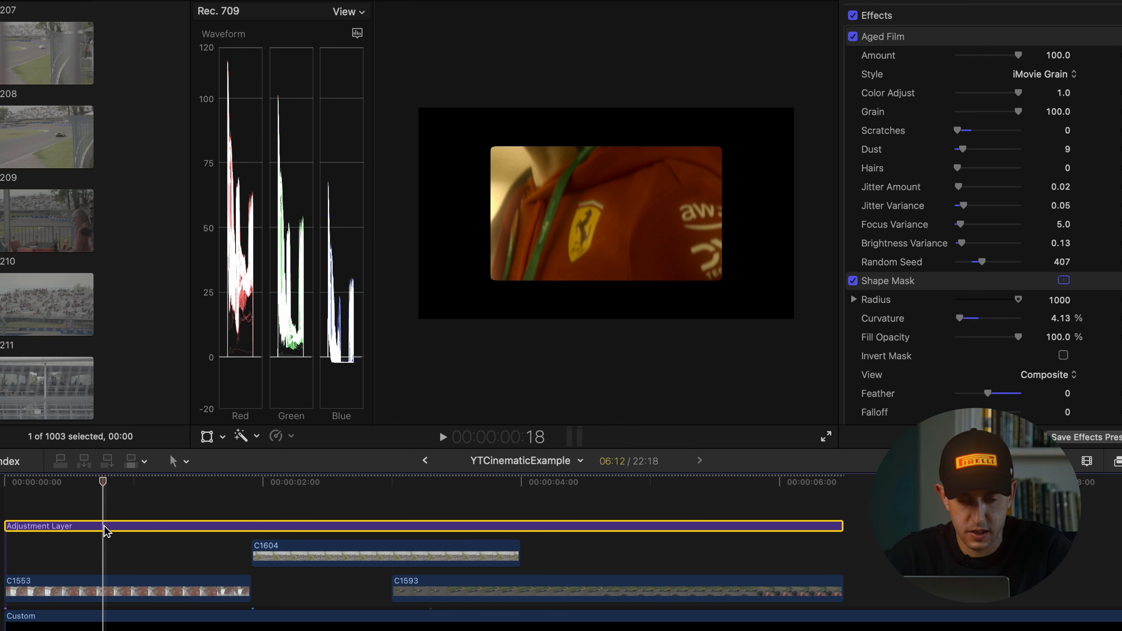
{"action": "scroll", "coordinate": [975, 278], "scroll_direction": "down", "scroll_amount": 5}
{"action": "left_click", "coordinate": [980, 183]}
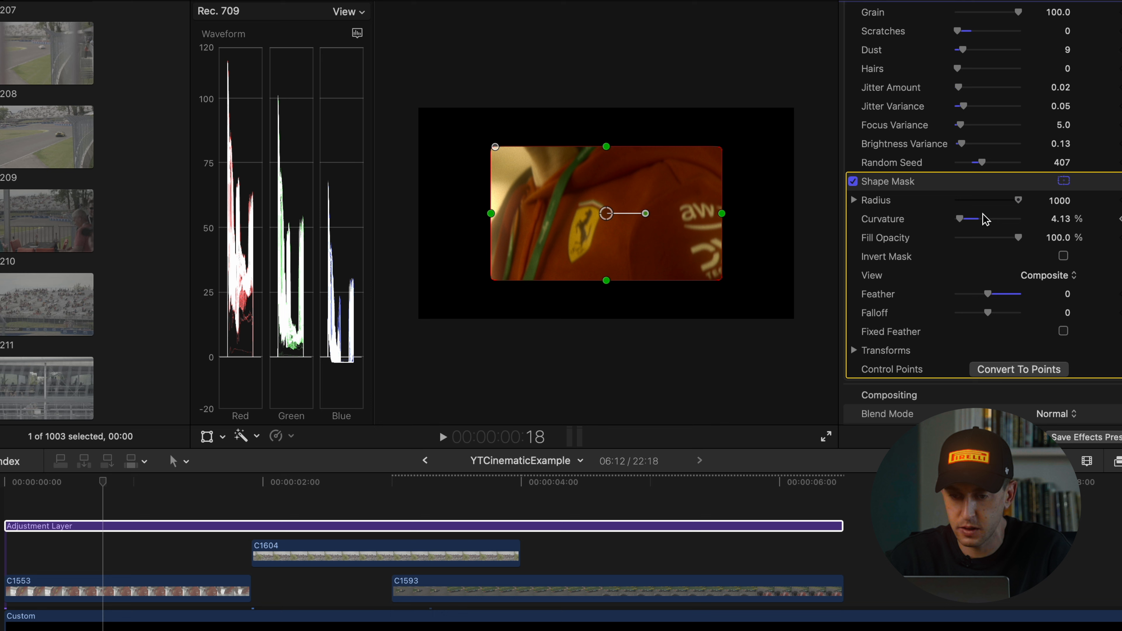
{"action": "scroll", "coordinate": [983, 217], "scroll_direction": "up", "scroll_amount": 5}
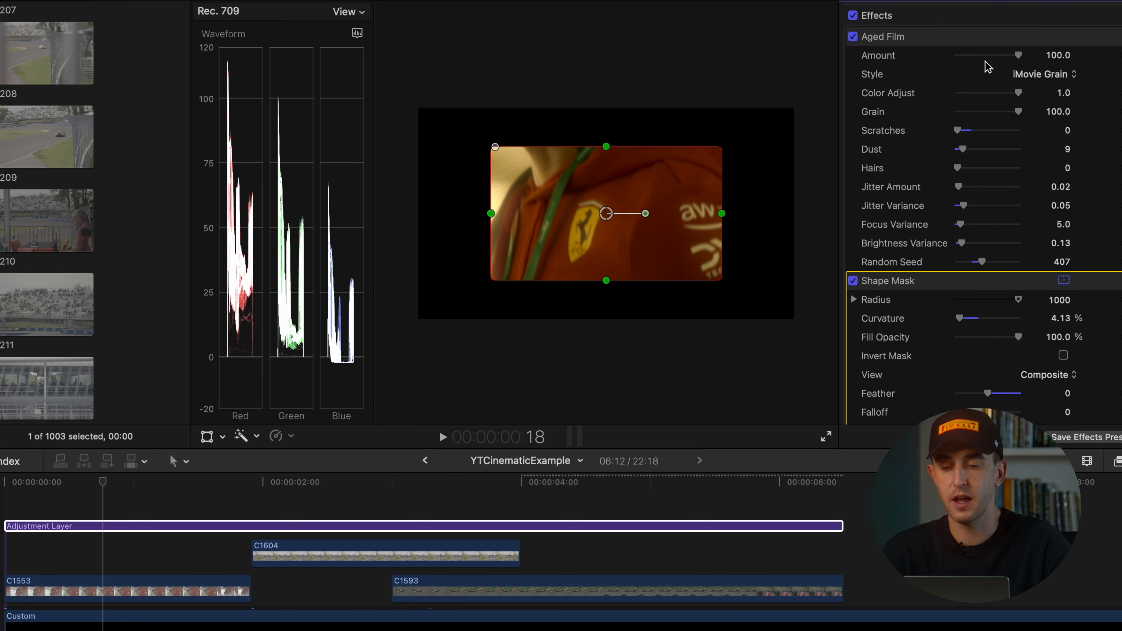
{"action": "left_click", "coordinate": [964, 40]}
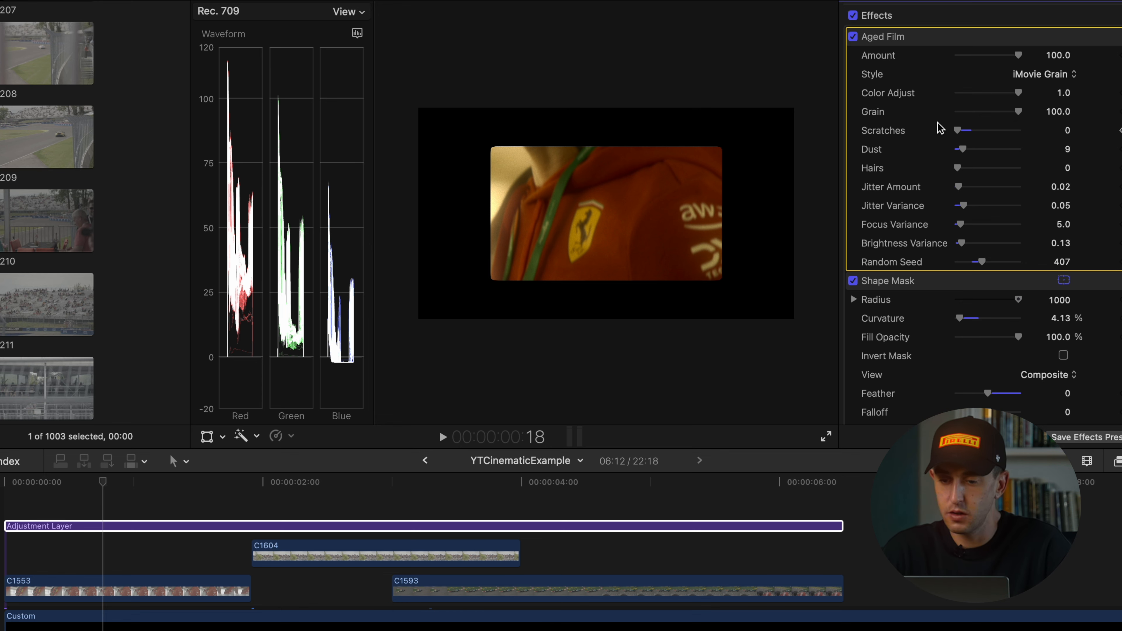
Try the Realistic Grain style for Aged Film on the crowd shot, and return it to iMovie Grain
{"action": "left_click", "coordinate": [1067, 76]}
{"action": "left_click", "coordinate": [999, 94]}
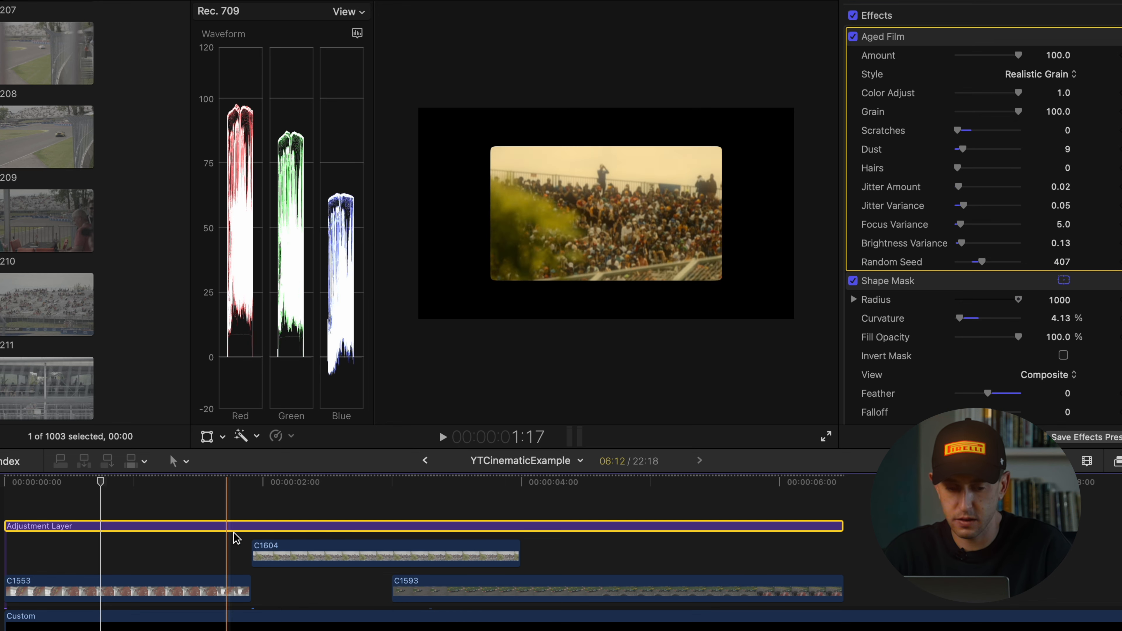
{"action": "left_click", "coordinate": [332, 500]}
{"action": "left_click", "coordinate": [332, 527]}
{"action": "left_click", "coordinate": [1060, 74]}
{"action": "left_click", "coordinate": [1060, 60]}
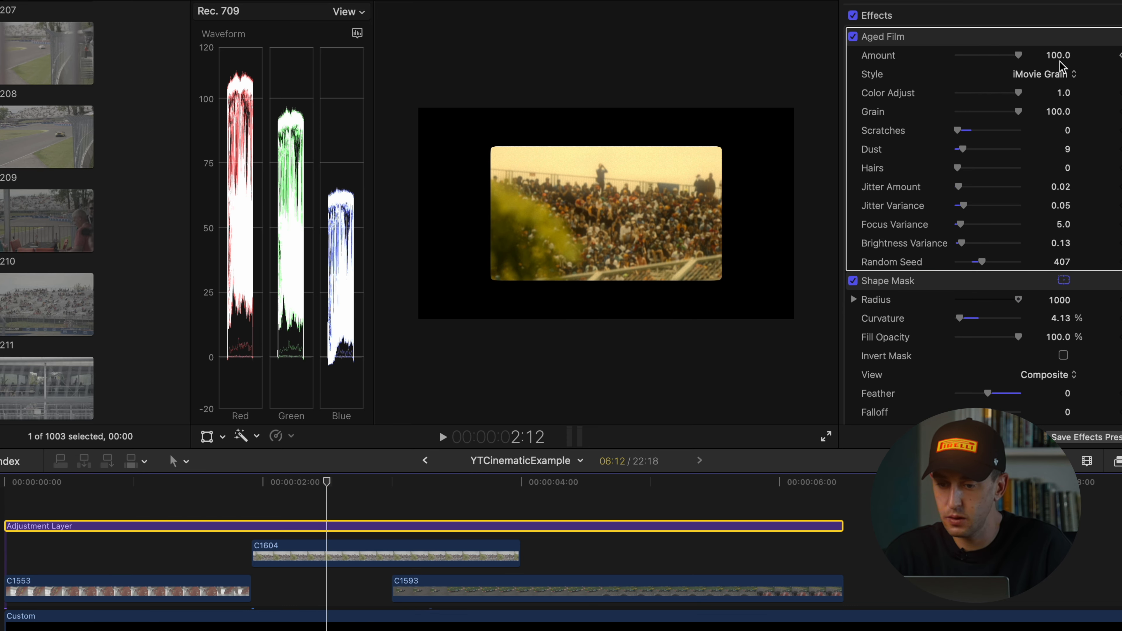
Set the Aged Film effect's Color Adjust to 0.94 and its Dust to 7
{"action": "mouse_move", "coordinate": [1018, 93]}
{"action": "left_mouse_down"}
{"action": "mouse_move", "coordinate": [1005, 94]}
{"action": "mouse_move", "coordinate": [1018, 94]}
{"action": "left_mouse_up"}
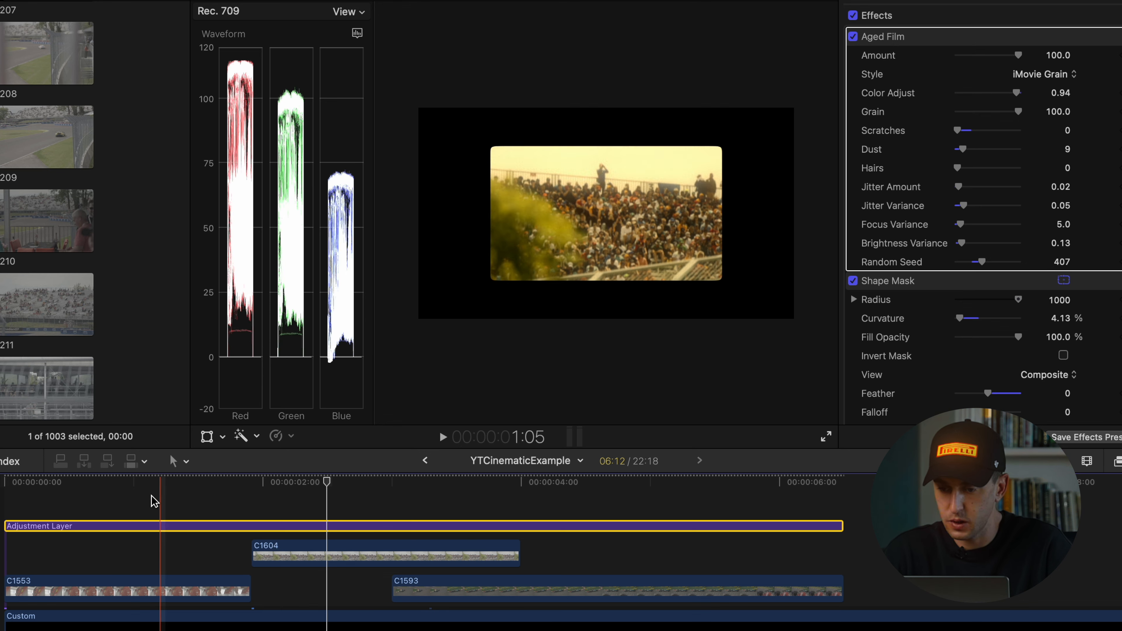
{"action": "left_click", "coordinate": [126, 499]}
{"action": "left_click", "coordinate": [125, 525]}
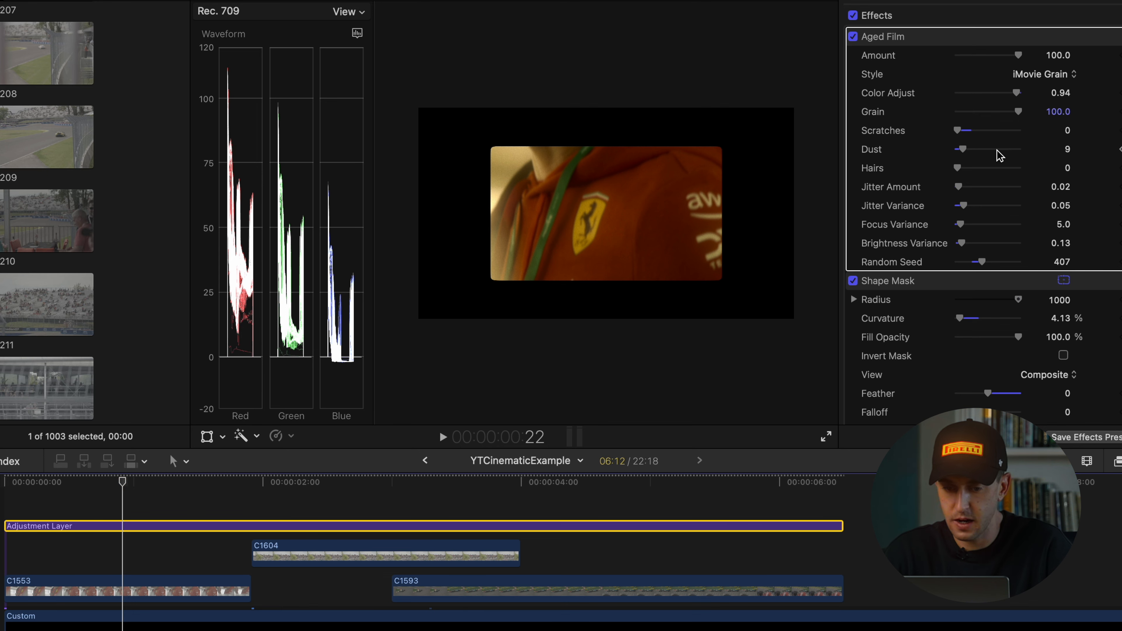
{"action": "left_click_drag", "start_coordinate": [962, 147], "coordinate": [964, 147]}
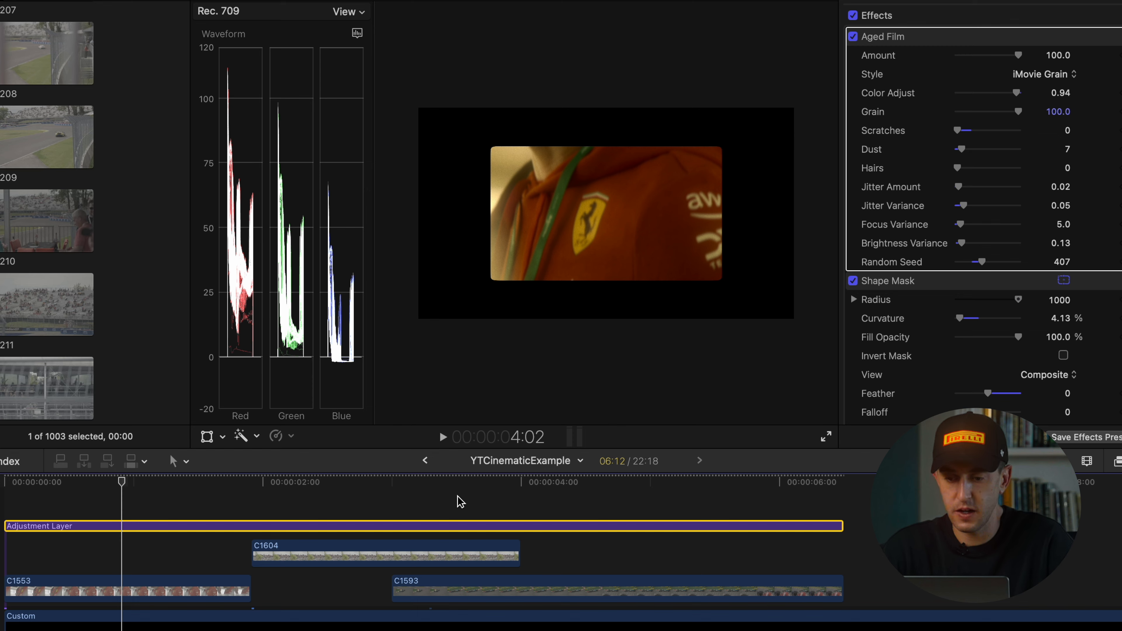
Move the playhead back to the start of the timeline
{"action": "left_click", "coordinate": [86, 501]}
{"action": "left_click_drag", "start_coordinate": [70, 481], "coordinate": [4, 481]}
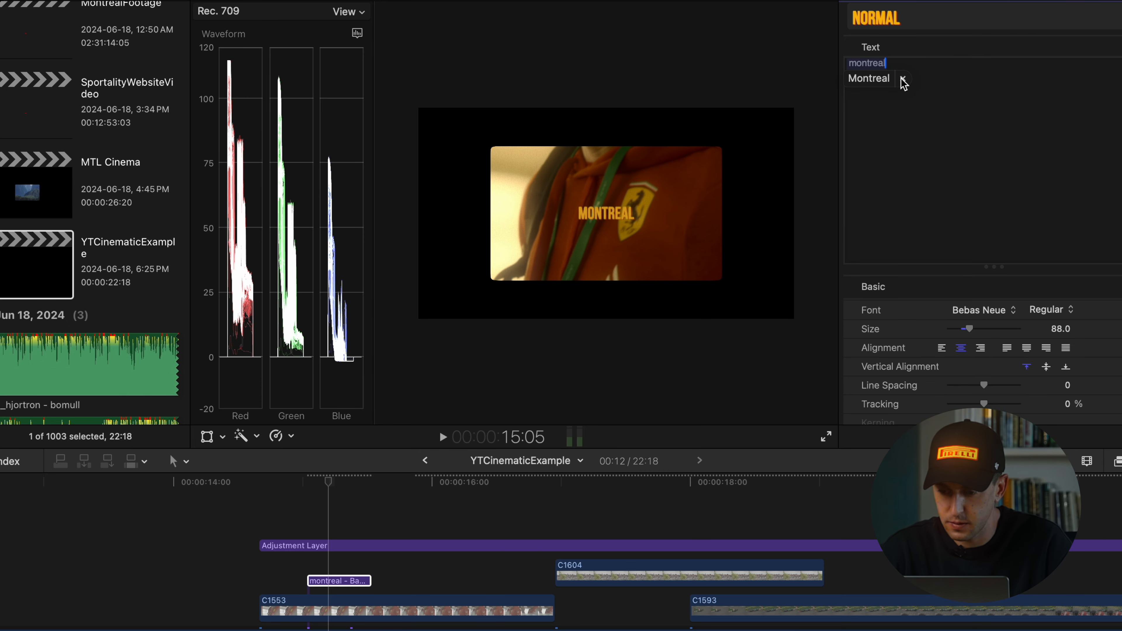
Dismiss the spelling suggestion so the title text stays "montreal"
{"action": "left_click", "coordinate": [903, 81]}
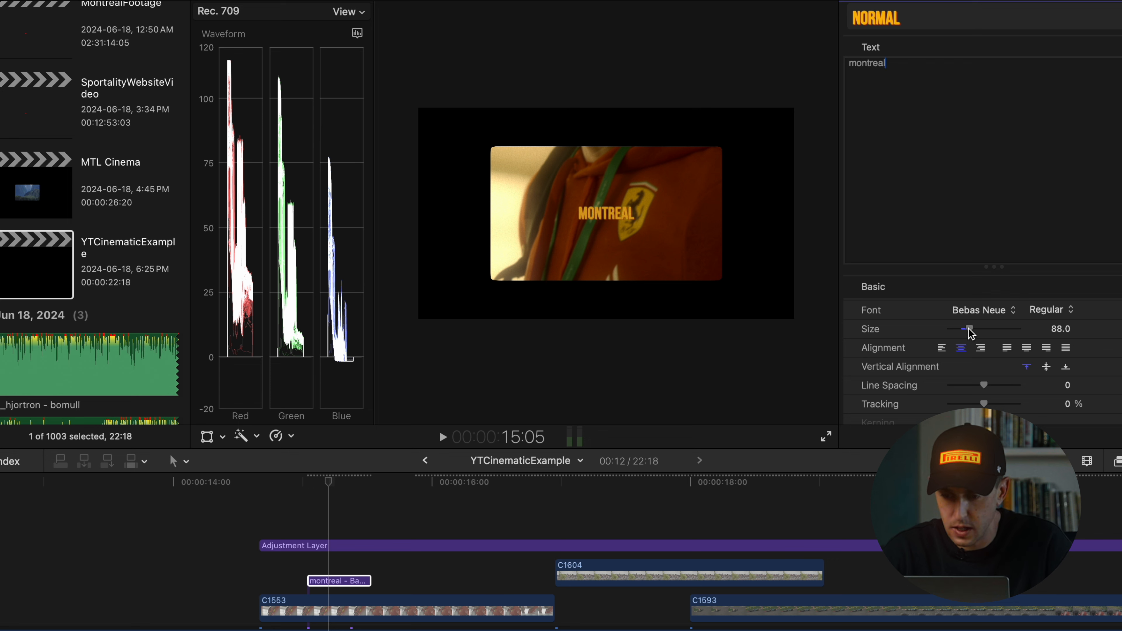